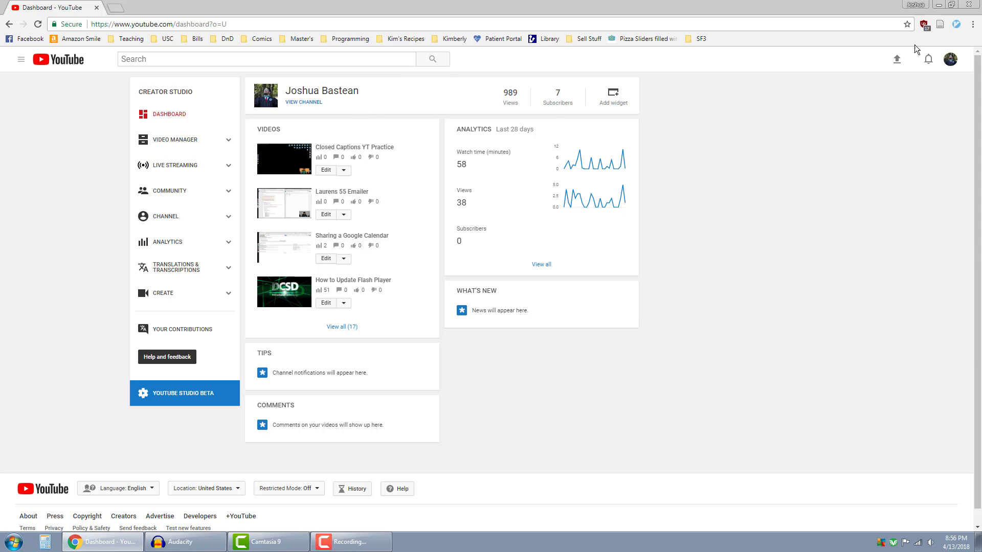
# Step: Open the live streaming events in Creator Studio and start creating a new live event
pyautogui.click(952, 64)
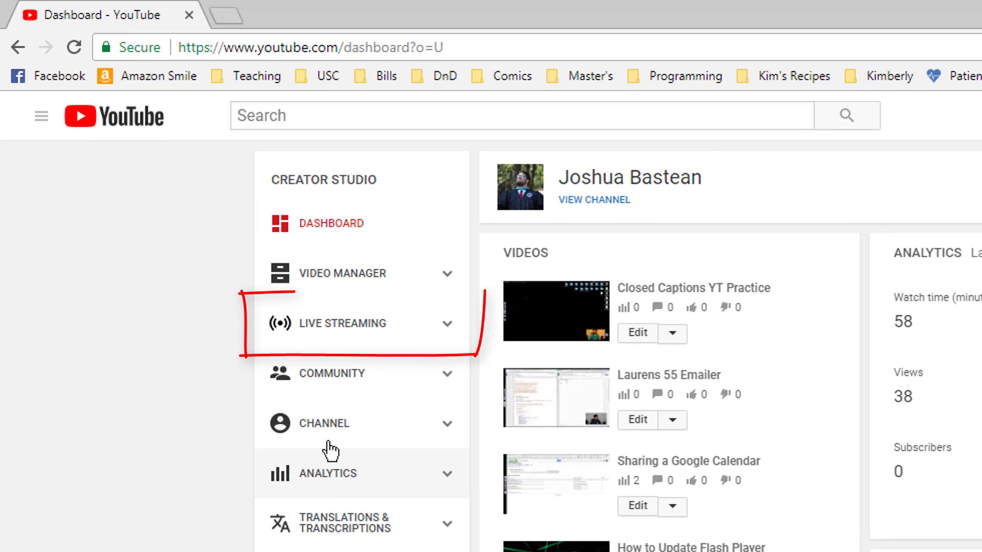
pyautogui.click(371, 330)
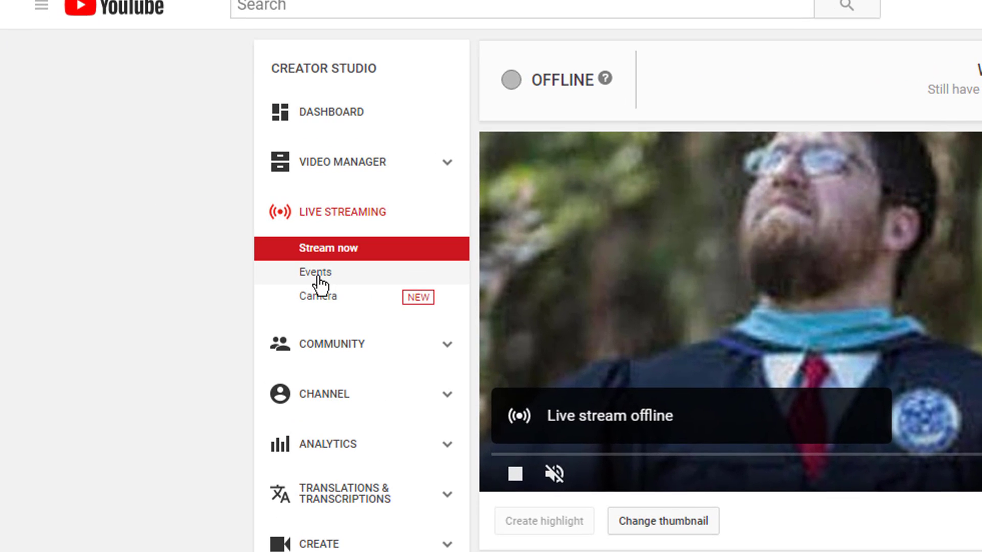
pyautogui.click(317, 279)
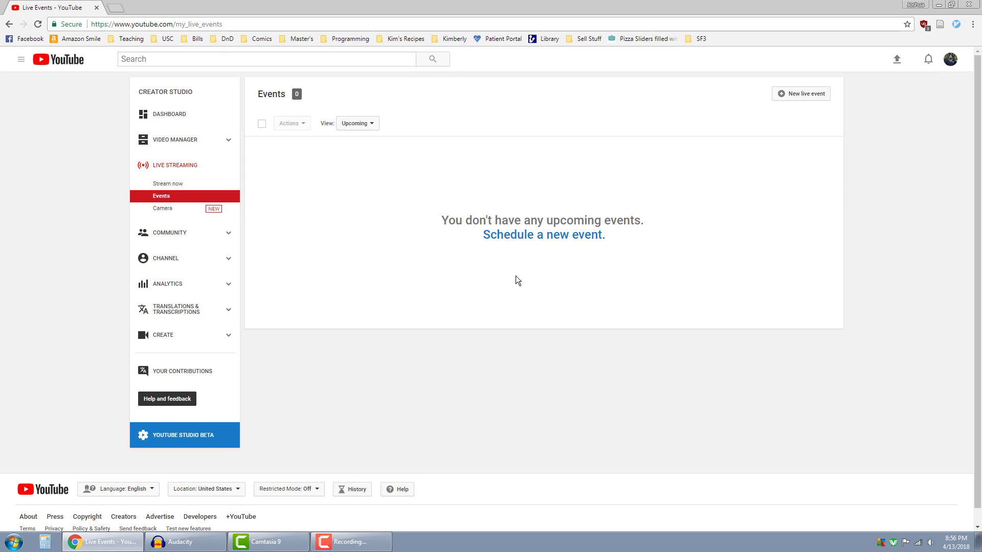
pyautogui.click(805, 97)
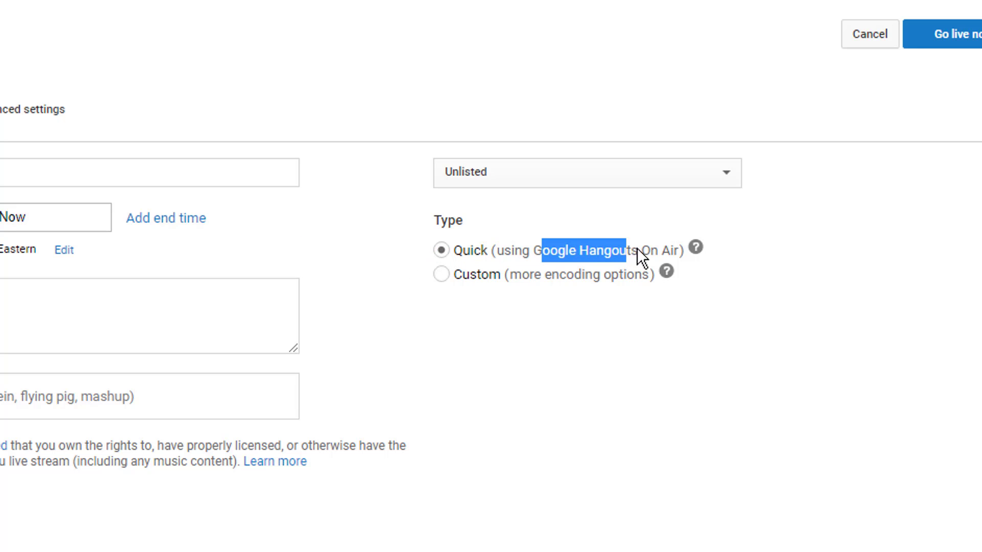
# Step: Try the Custom event type and return to Quick (using Google Hangouts On Air)
pyautogui.click(499, 250)
pyautogui.click(441, 275)
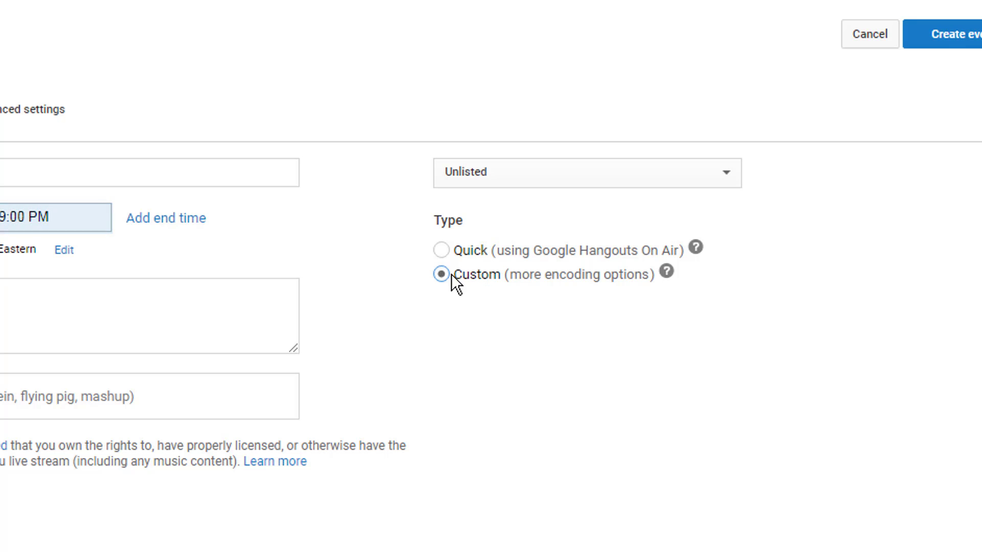
pyautogui.click(442, 251)
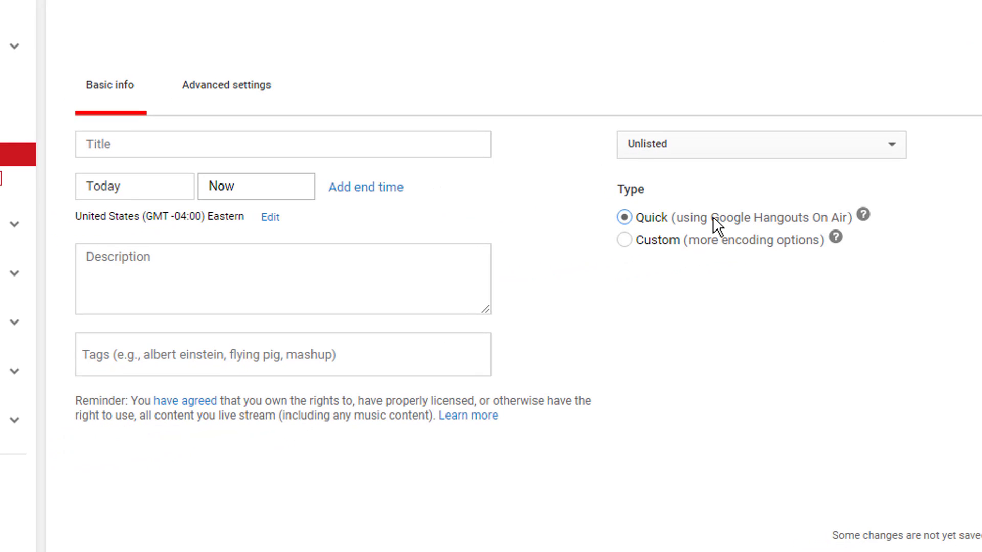
# Step: Title the event "Example YouTube Live" and set its privacy to Unlisted
pyautogui.click(182, 145)
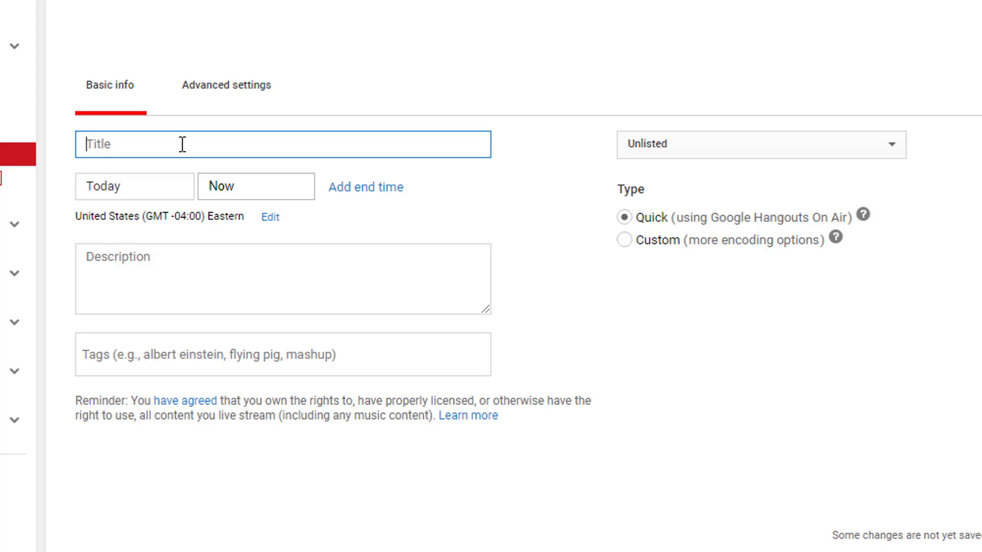
pyautogui.write('Example YouTube Live')
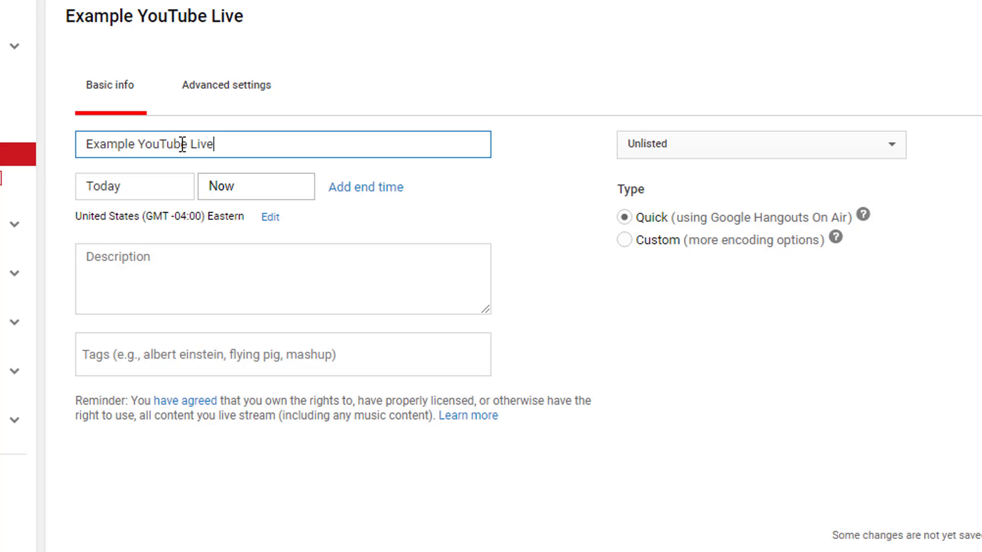
pyautogui.click(223, 261)
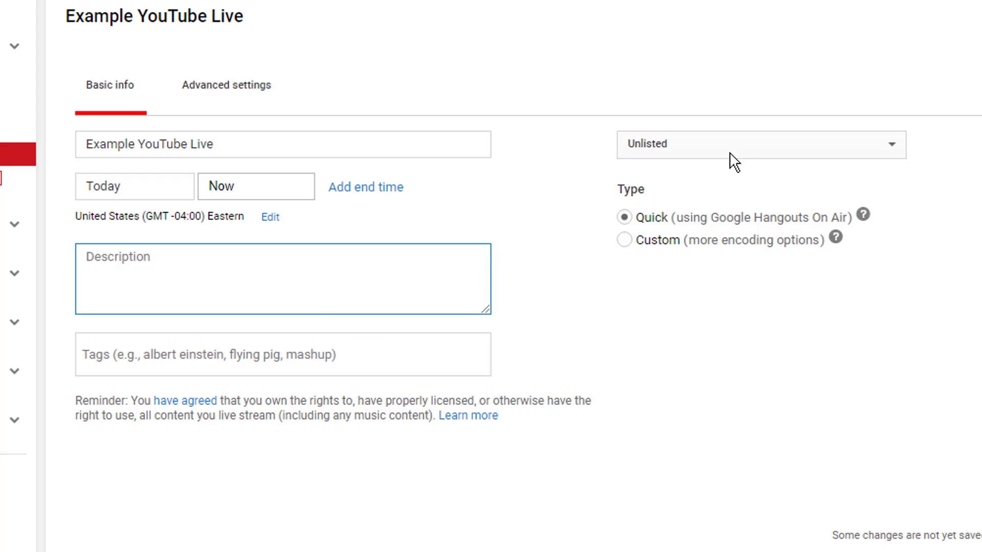
pyautogui.click(745, 145)
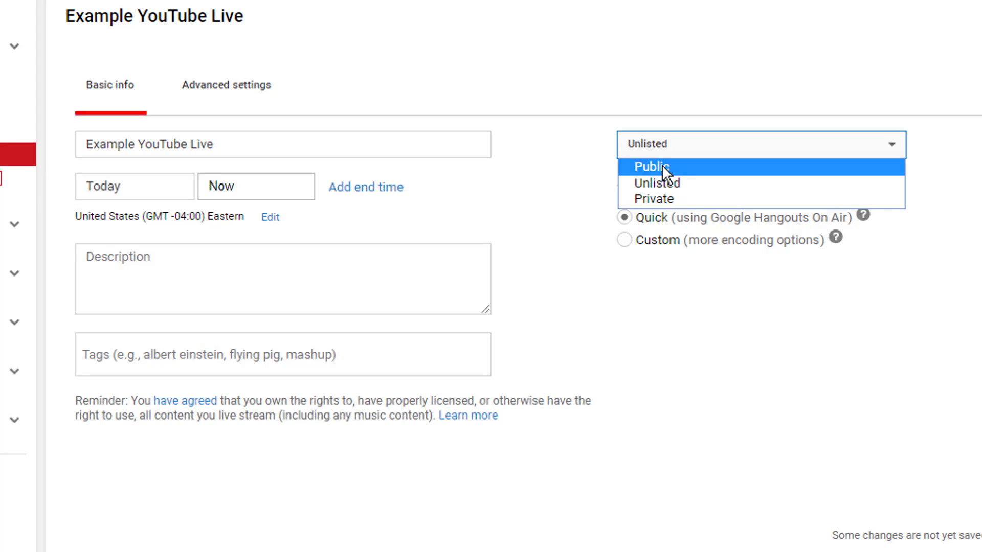
pyautogui.click(682, 182)
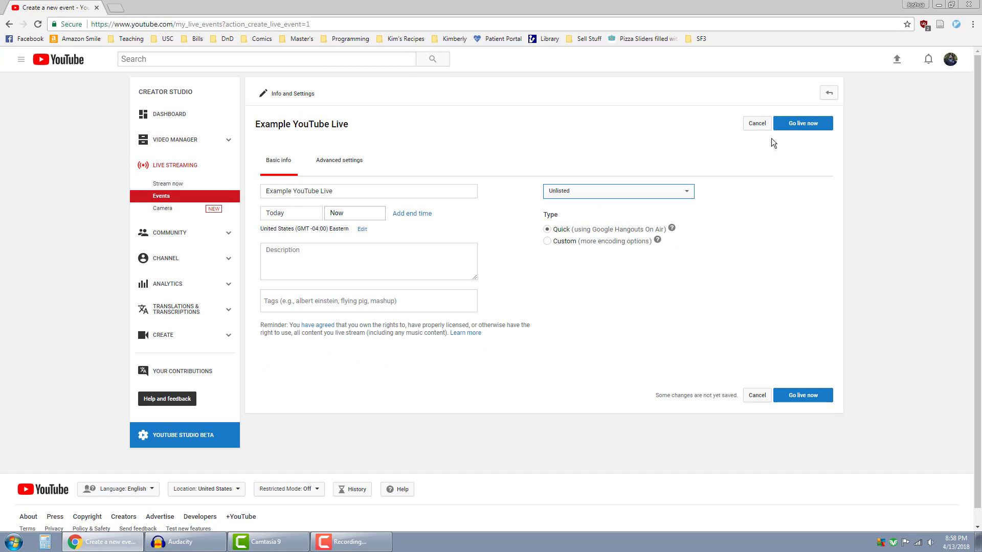
# Step: Go live with the event, confirm entering the Google Hangout On Air, and maximize the Hangouts window
pyautogui.click(811, 124)
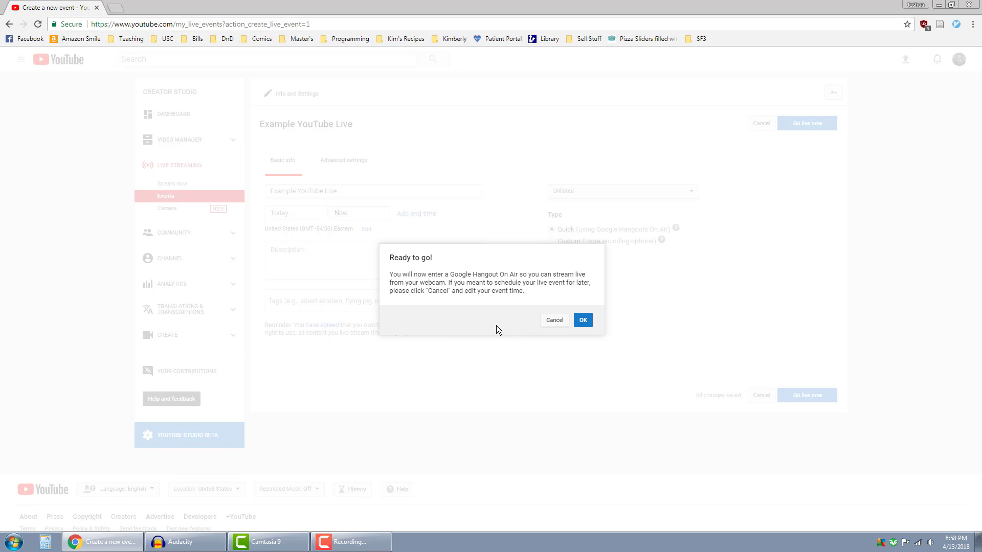
pyautogui.click(585, 321)
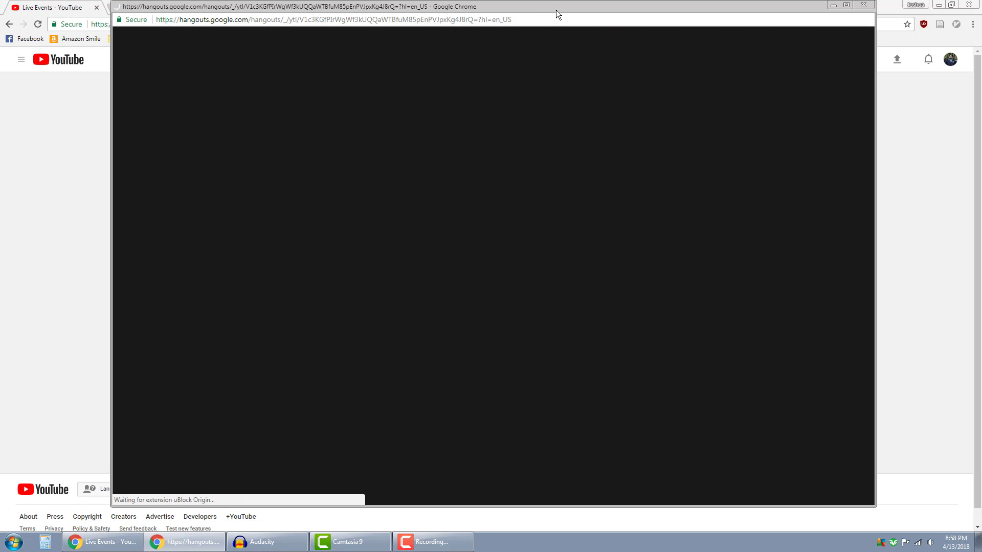
pyautogui.click(847, 5)
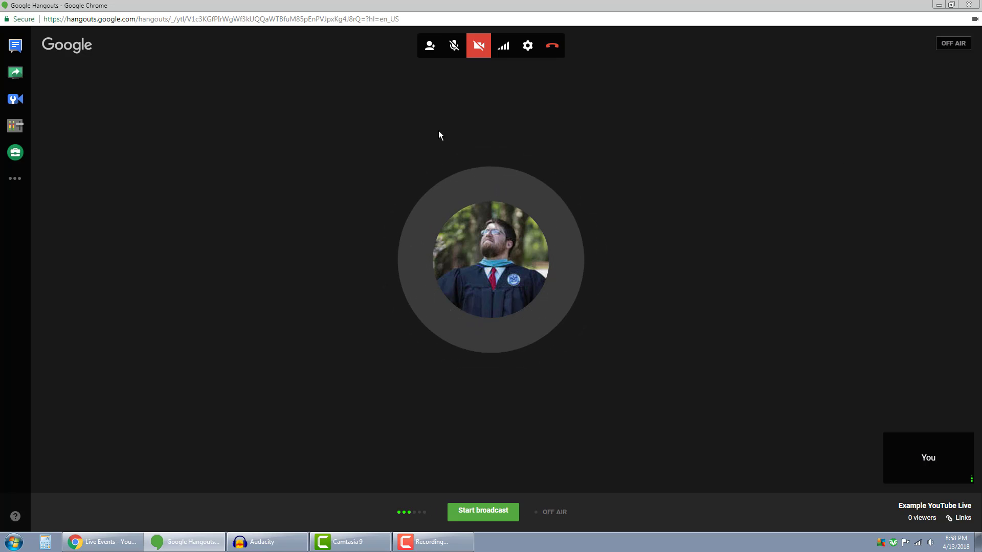
# Step: Show the Hangout's invitation options, select its permanent share link, and close the dialog without inviting anyone
pyautogui.click(431, 46)
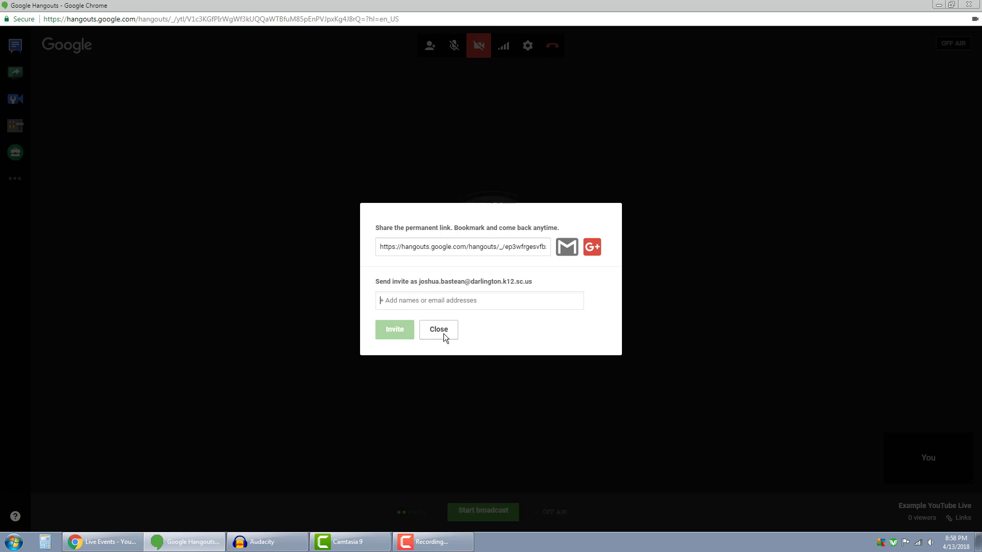
pyautogui.click(454, 246)
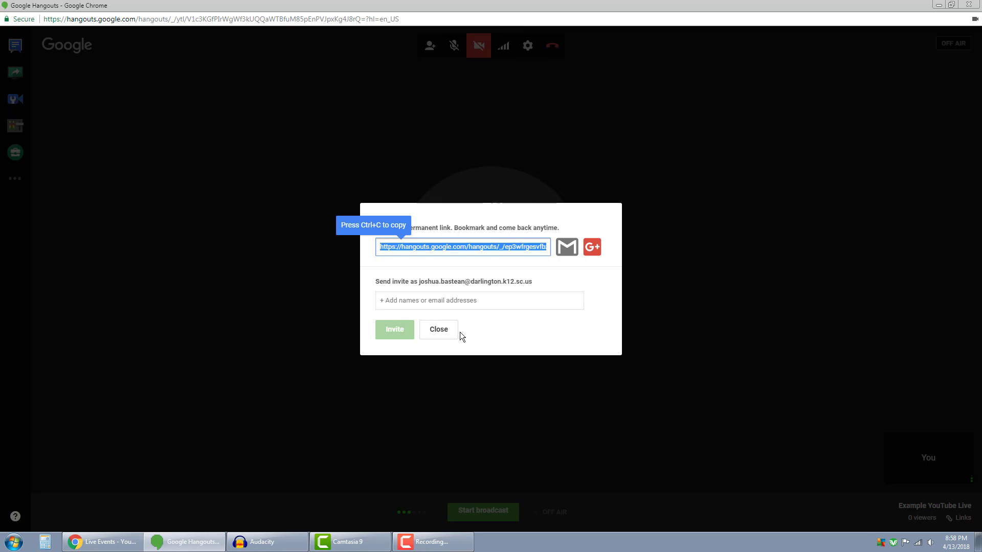
pyautogui.click(441, 330)
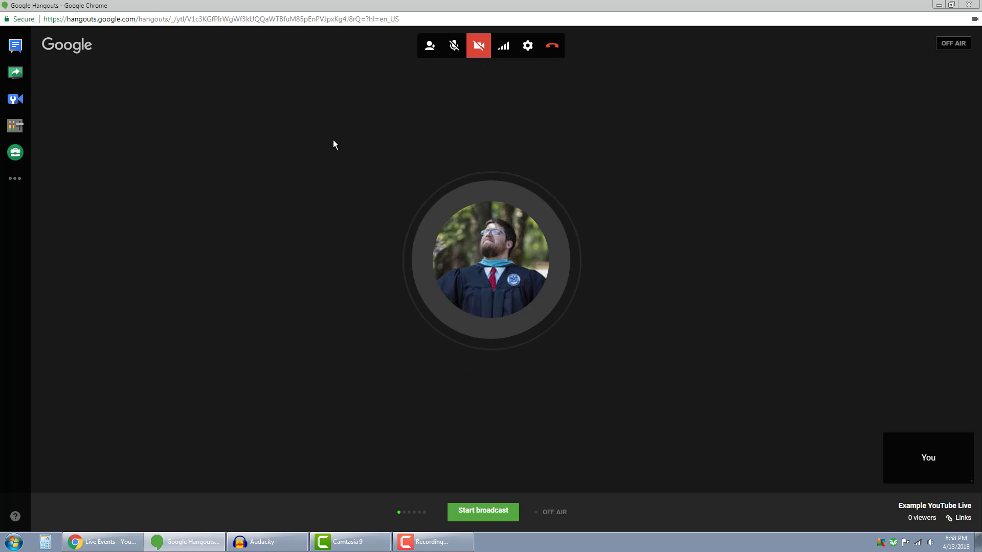
# Step: Start broadcasting the Hangout on YouTube and confirm the broadcast
pyautogui.click(478, 510)
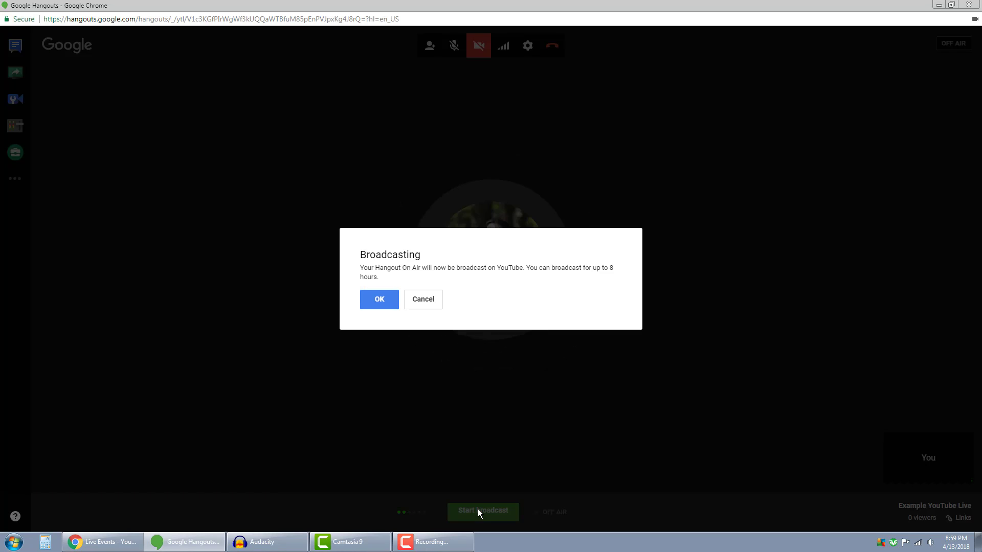
pyautogui.click(378, 300)
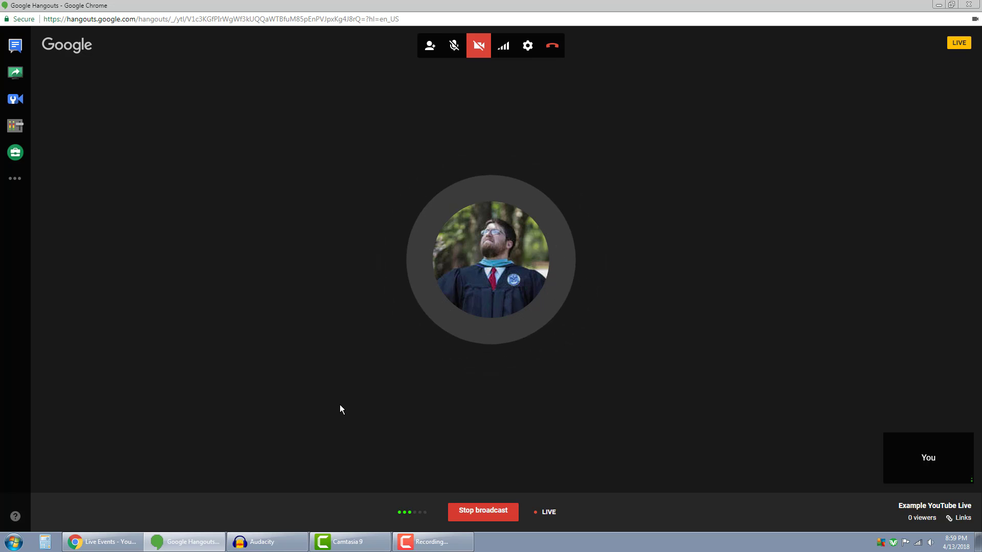
# Step: Stop the live broadcast, leave the Hangout, and dismiss the closing notice
pyautogui.click(483, 514)
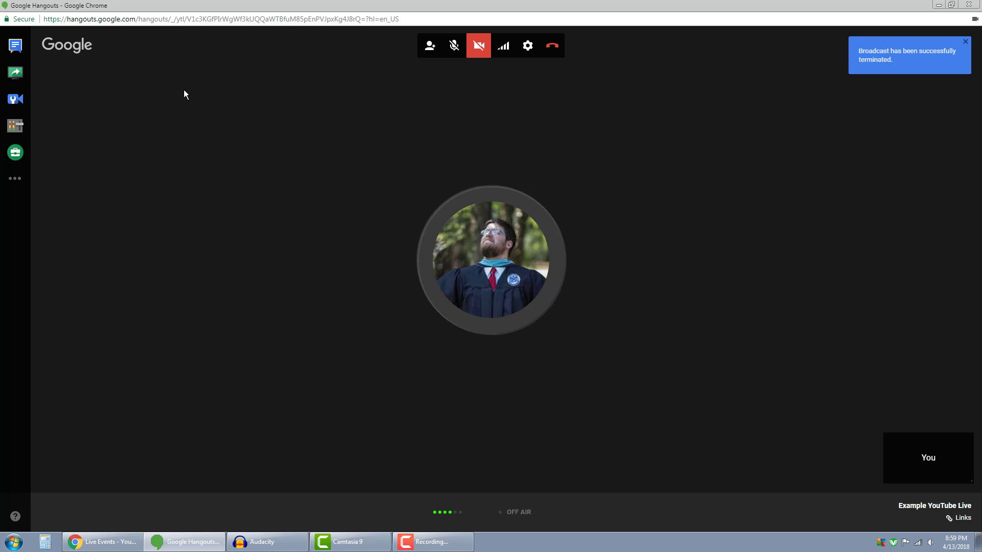
pyautogui.click(557, 49)
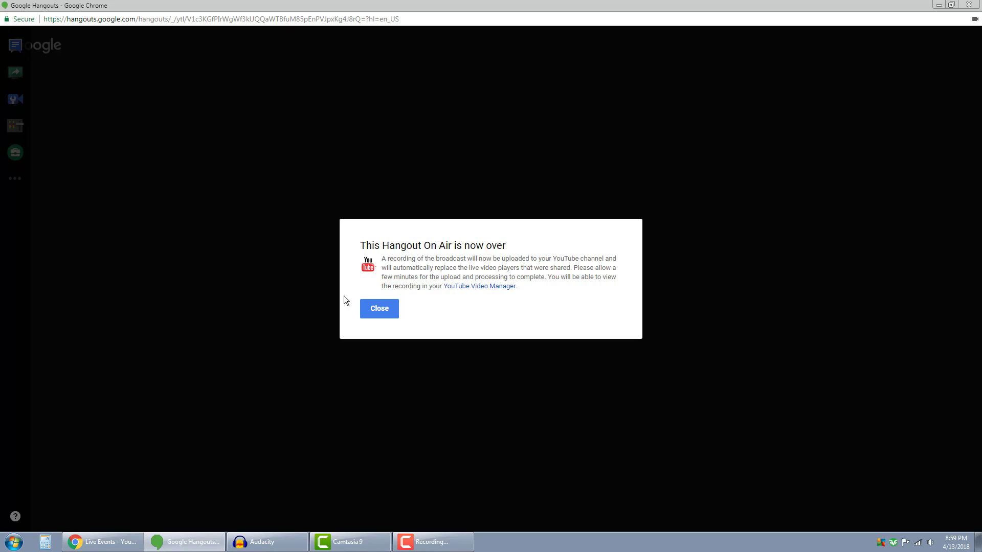
pyautogui.click(382, 307)
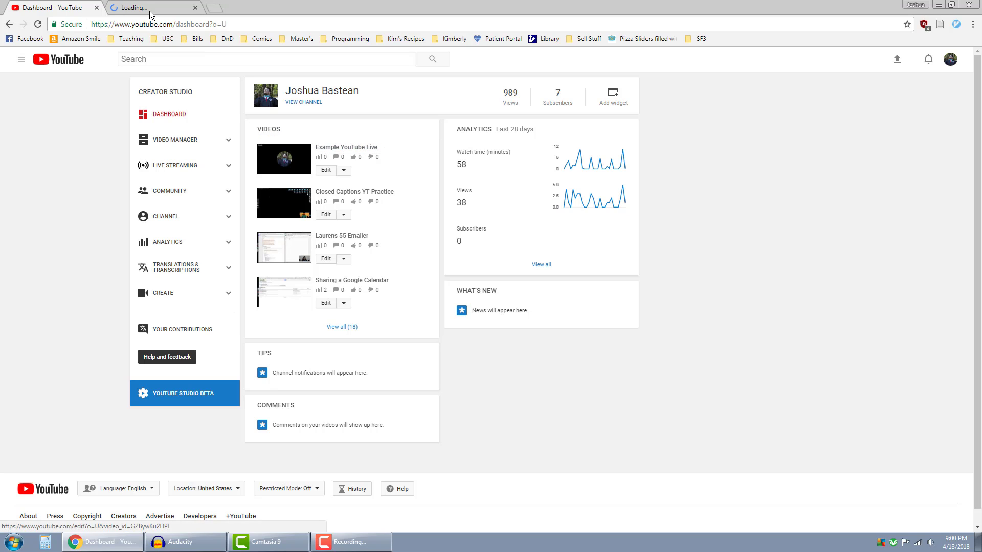
# Step: Check the Example YouTube Live recording's info and settings page and the edit options of the dashboard videos
pyautogui.click(148, 10)
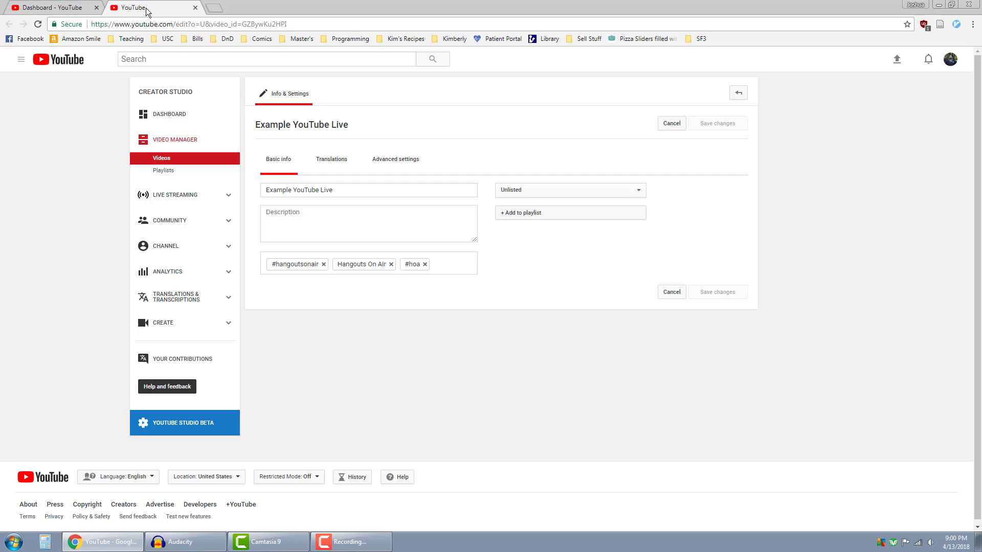
pyautogui.click(196, 7)
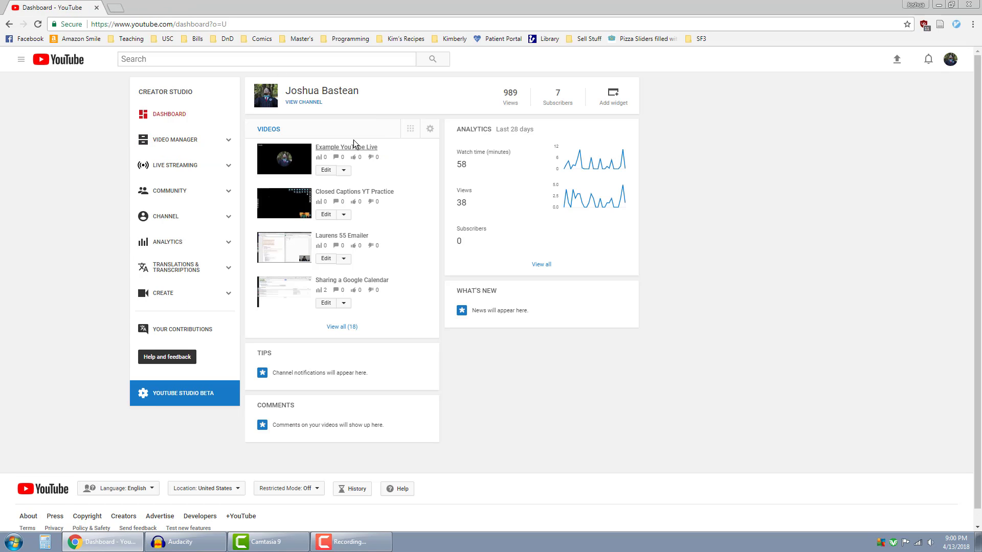
pyautogui.click(346, 170)
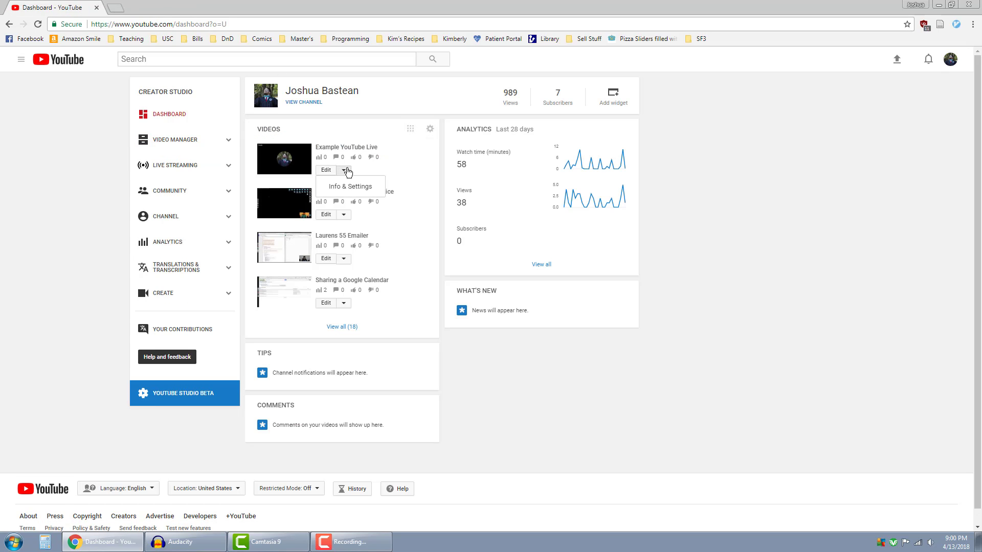
pyautogui.click(366, 226)
pyautogui.click(345, 216)
pyautogui.click(345, 214)
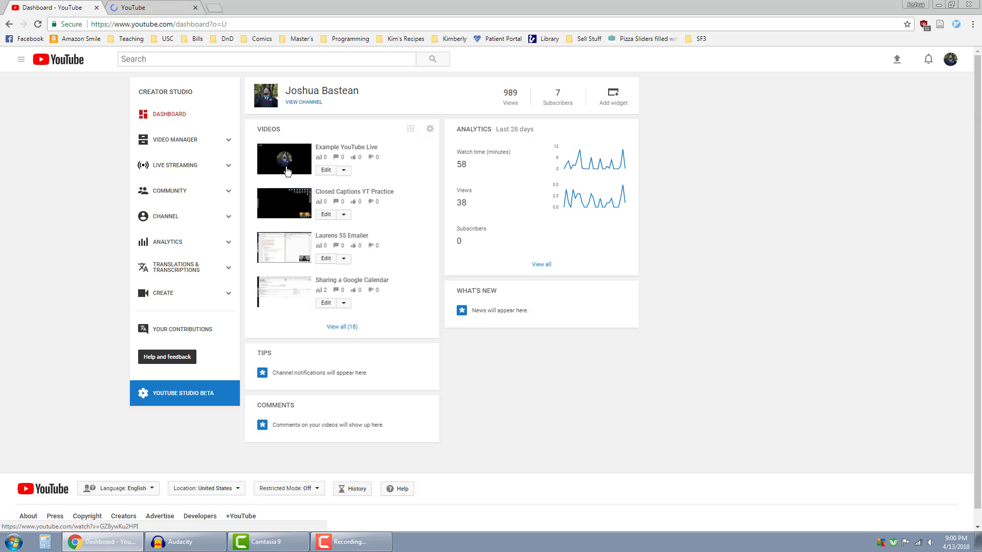
# Step: View the Example YouTube Live recording on its watch page and pause its playback
pyautogui.click(152, 8)
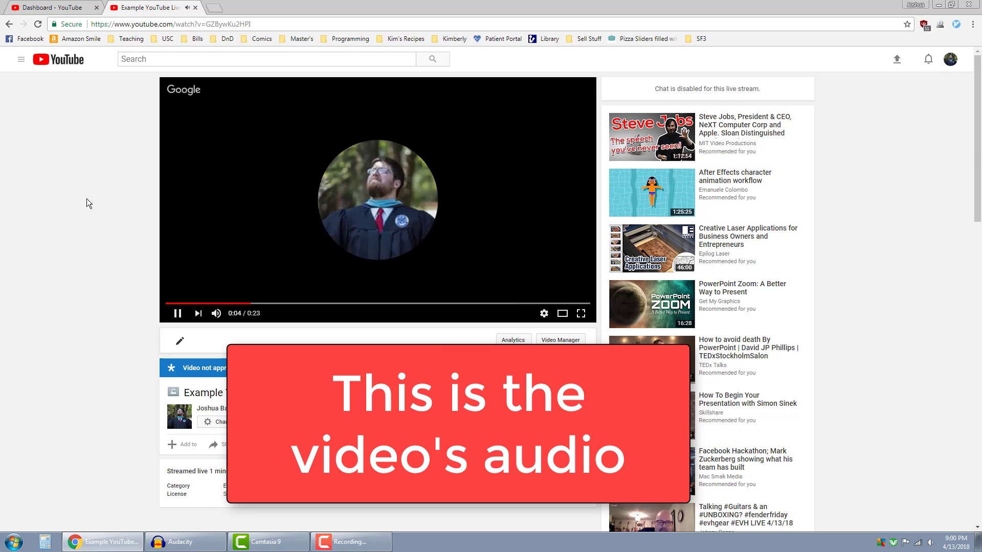
pyautogui.moveTo(181, 235)
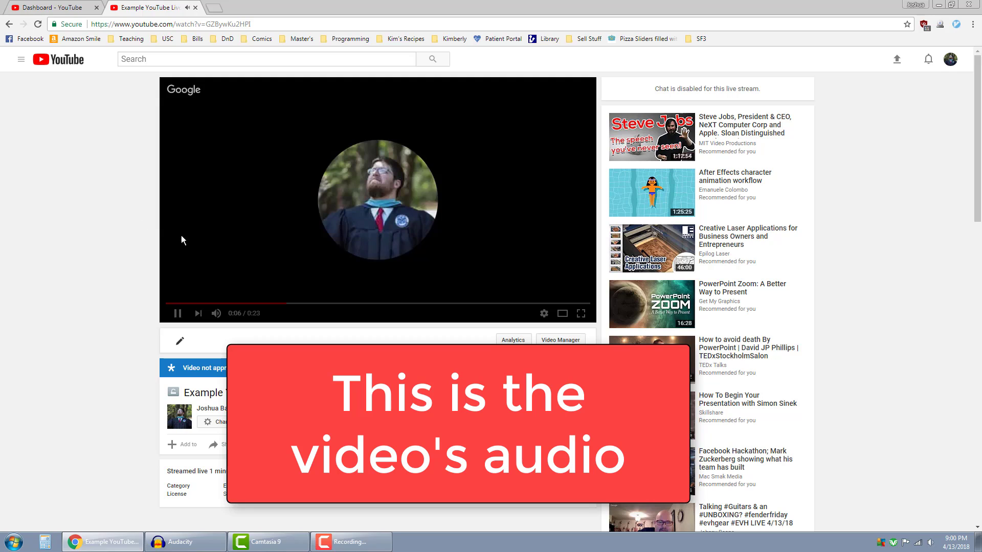
pyautogui.click(177, 315)
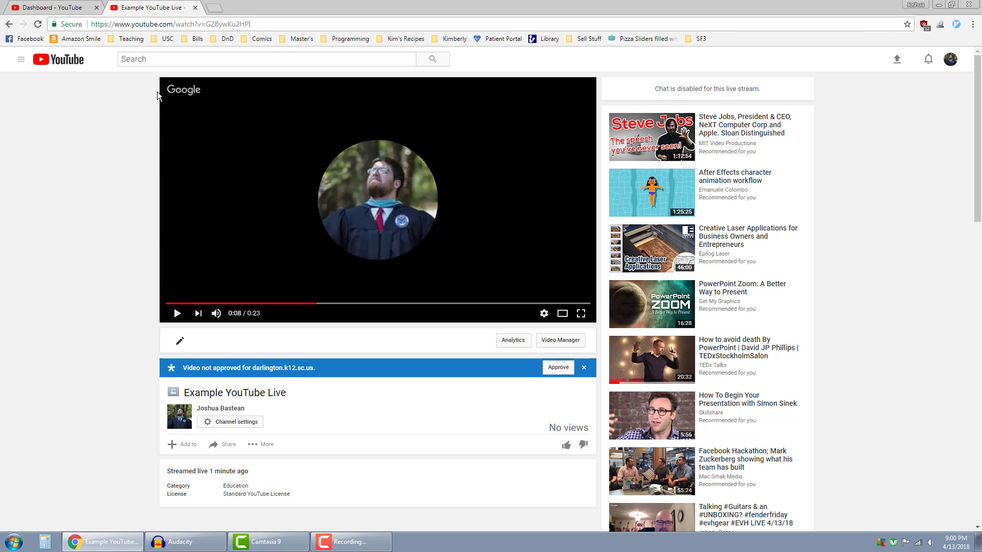
# Step: Copy the web address of the Example YouTube Live recording
pyautogui.click(193, 21)
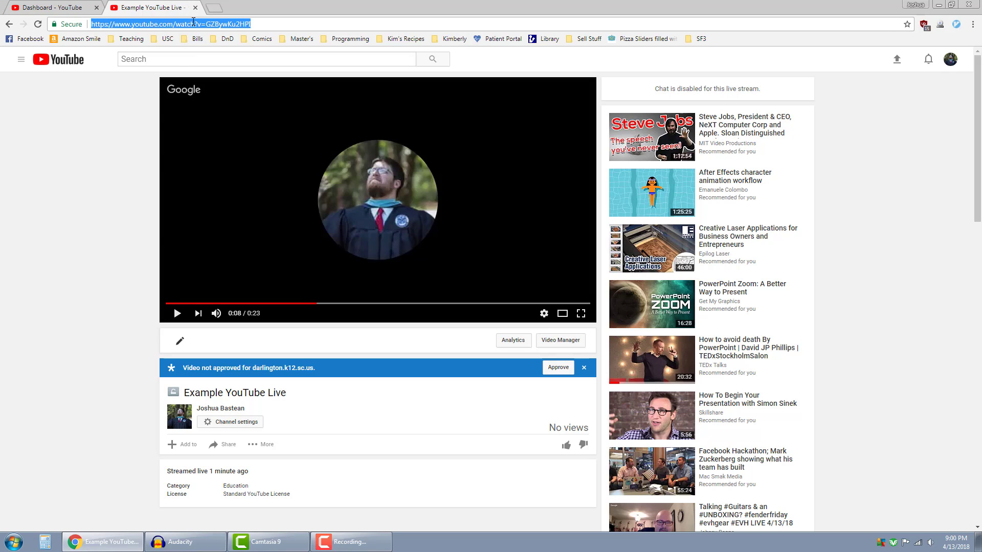
pyautogui.rightClick(185, 25)
pyautogui.click(219, 62)
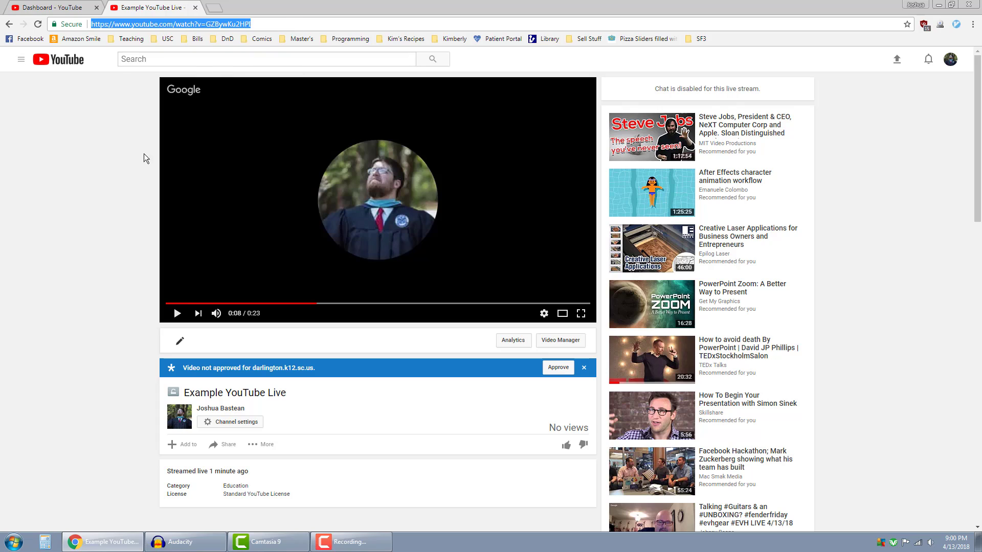